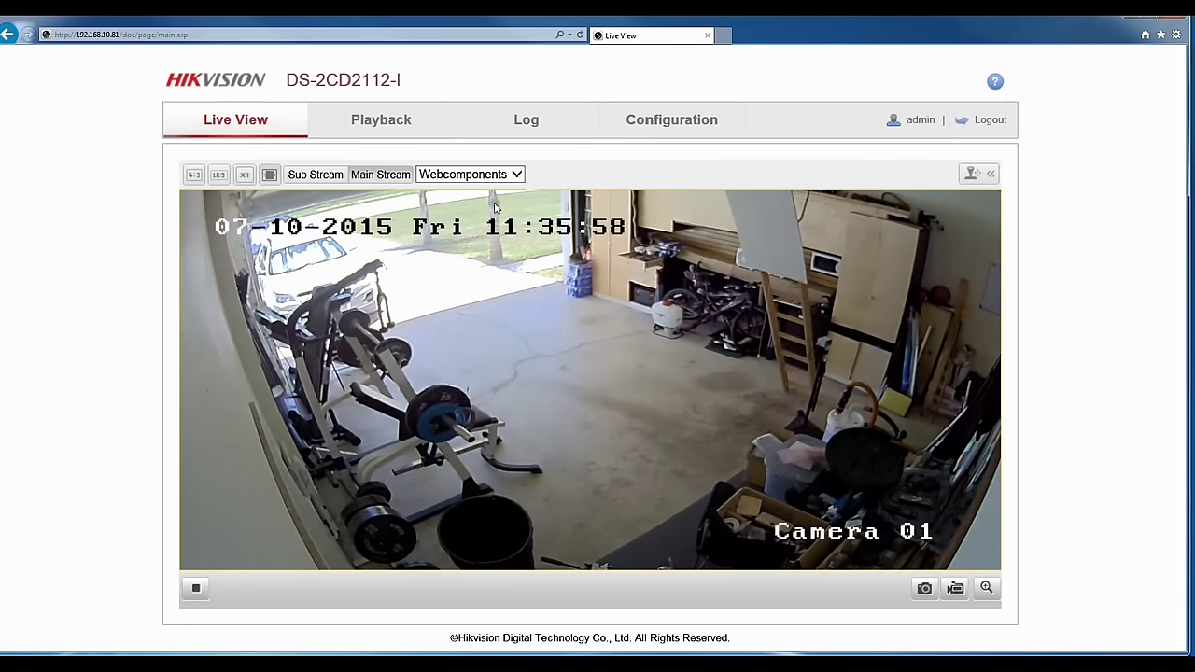
Browse the configuration pages (log, Text Overlay, Video/Audio) and reach System Maintenance.
{"action": "left_click", "coordinate": [663, 121]}
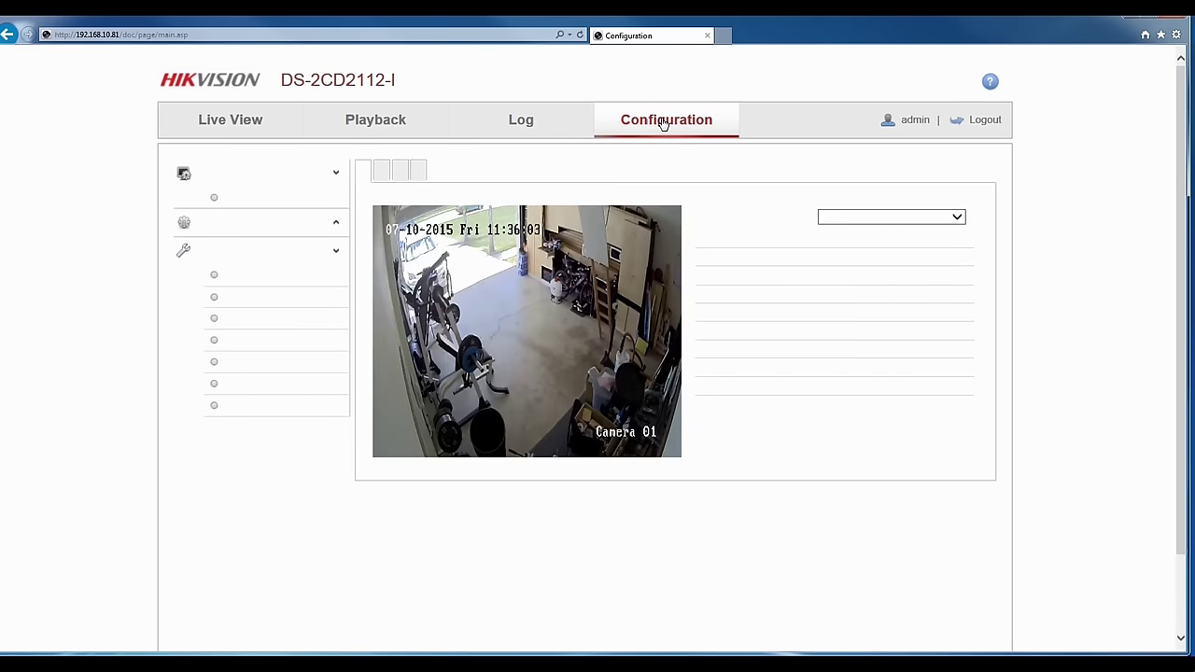
{"action": "left_click", "coordinate": [561, 126]}
{"action": "left_click", "coordinate": [235, 118]}
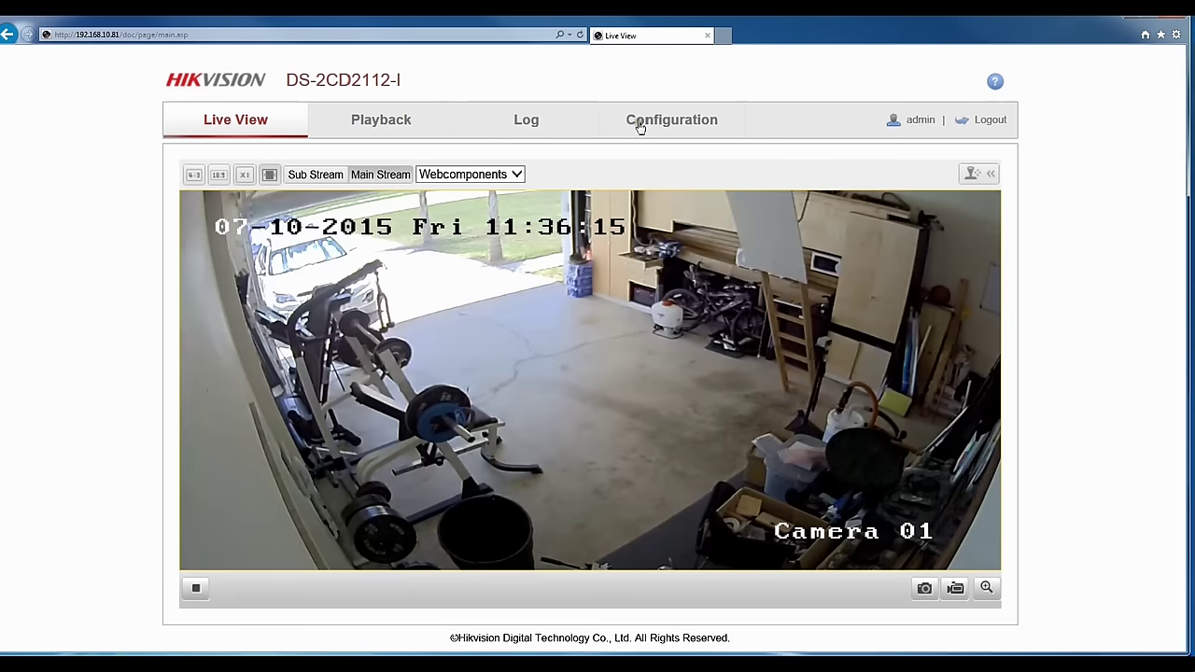
{"action": "left_click", "coordinate": [640, 125]}
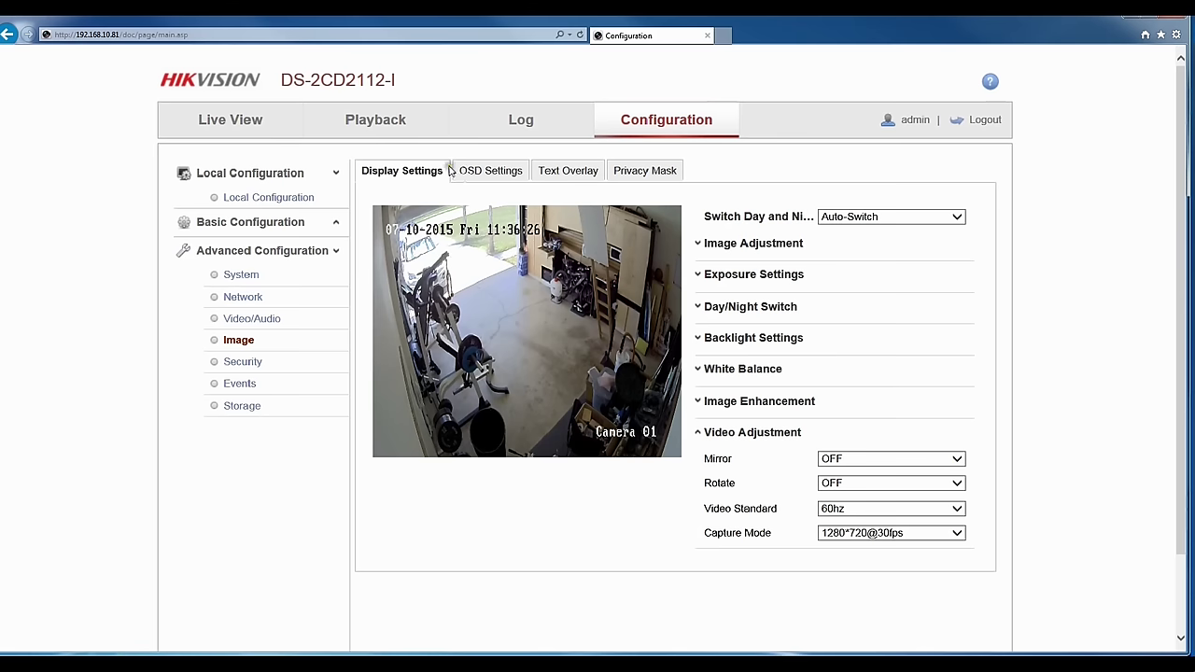
{"action": "left_click", "coordinate": [561, 177]}
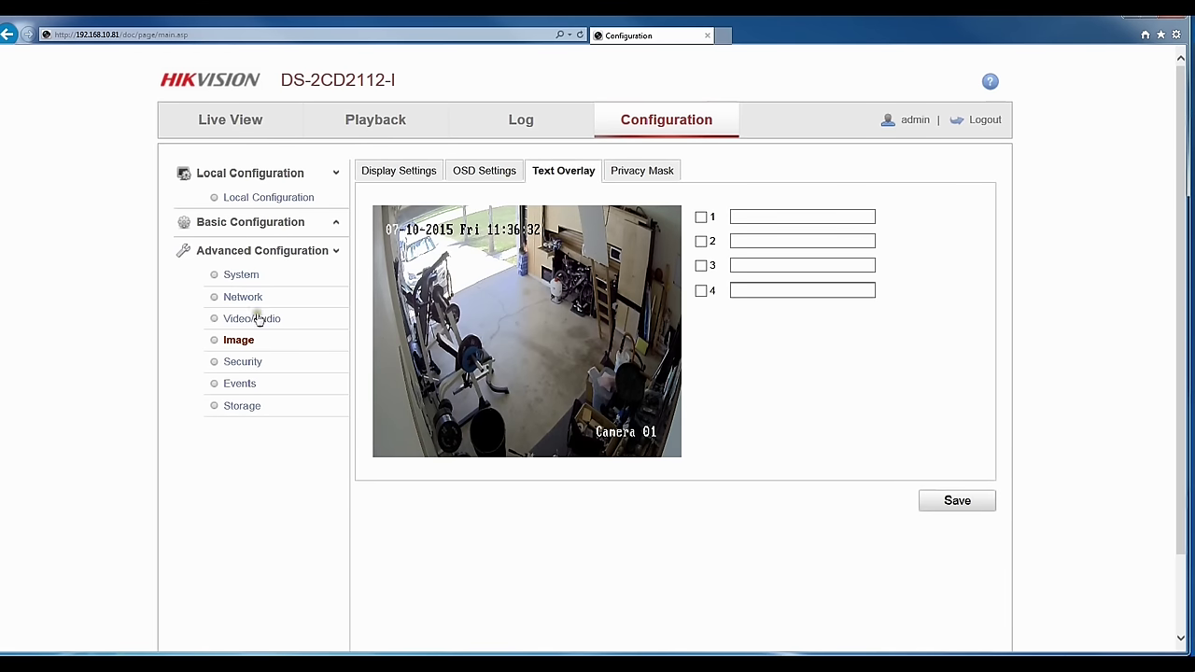
{"action": "left_click", "coordinate": [258, 319]}
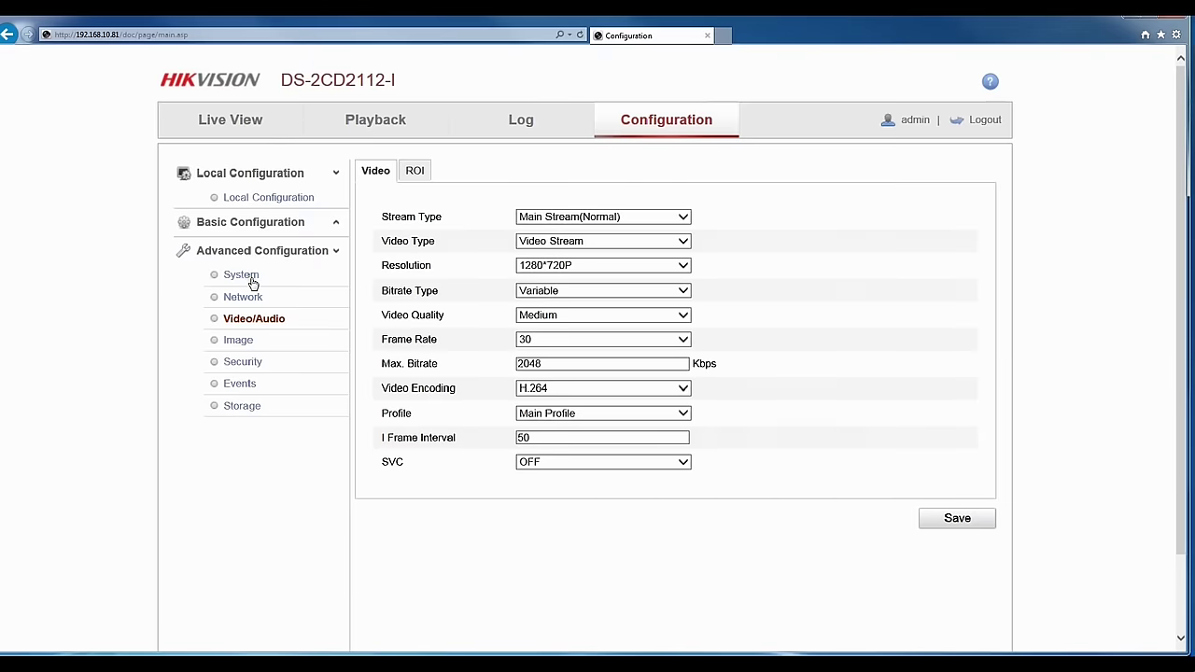
{"action": "left_click", "coordinate": [245, 276]}
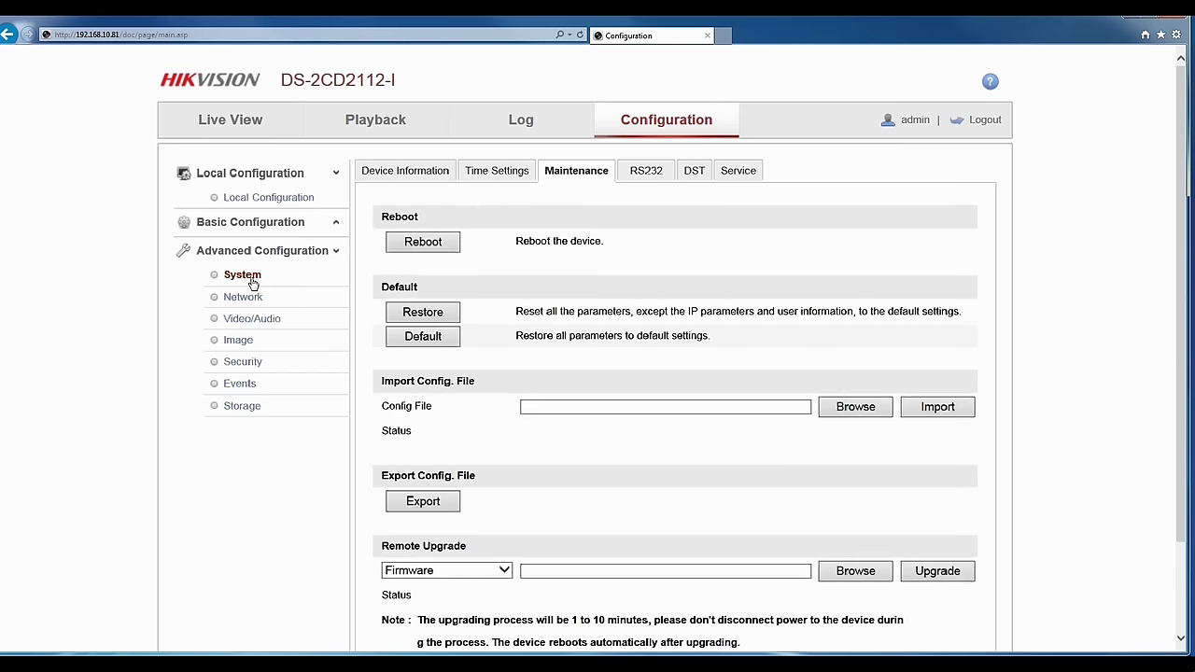
Restore all camera parameters to factory defaults, confirm the reboot, and start entering the SADP admin password.
{"action": "left_click", "coordinate": [440, 343]}
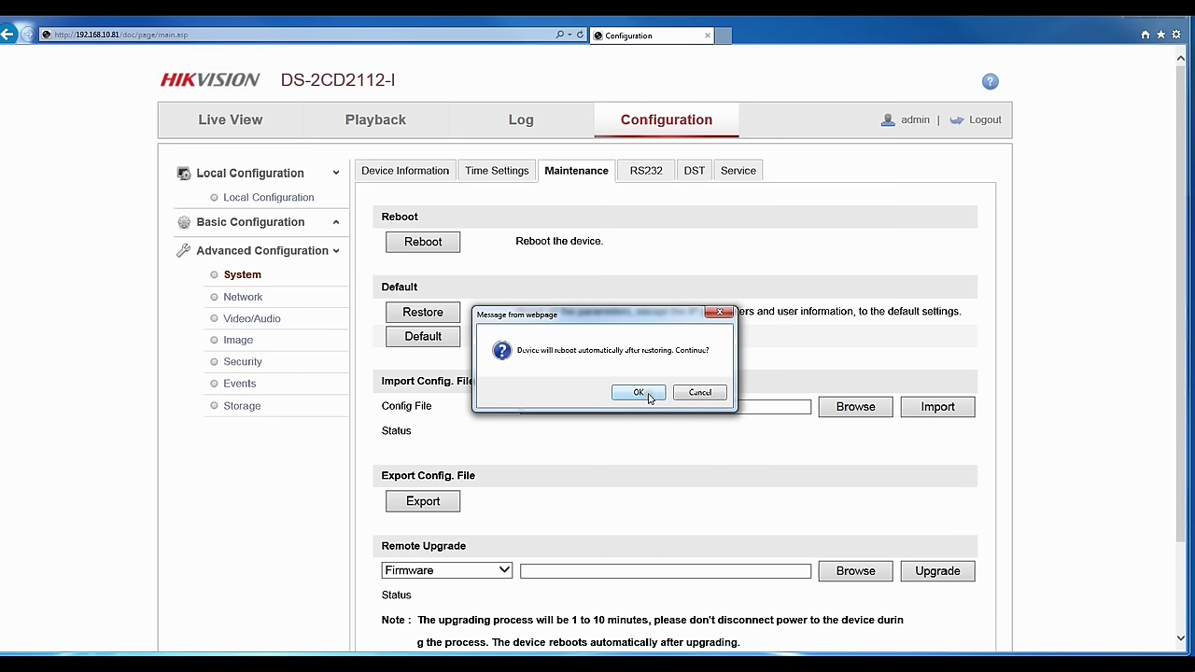
{"action": "left_click", "coordinate": [639, 392]}
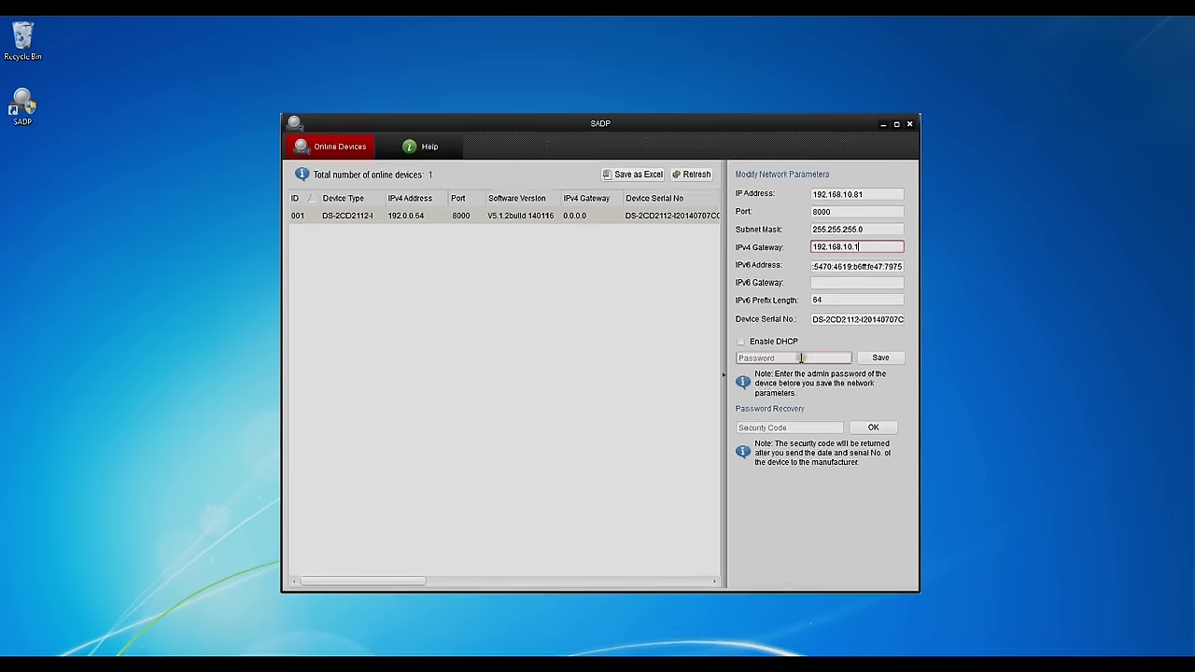
{"action": "left_click", "coordinate": [800, 357]}
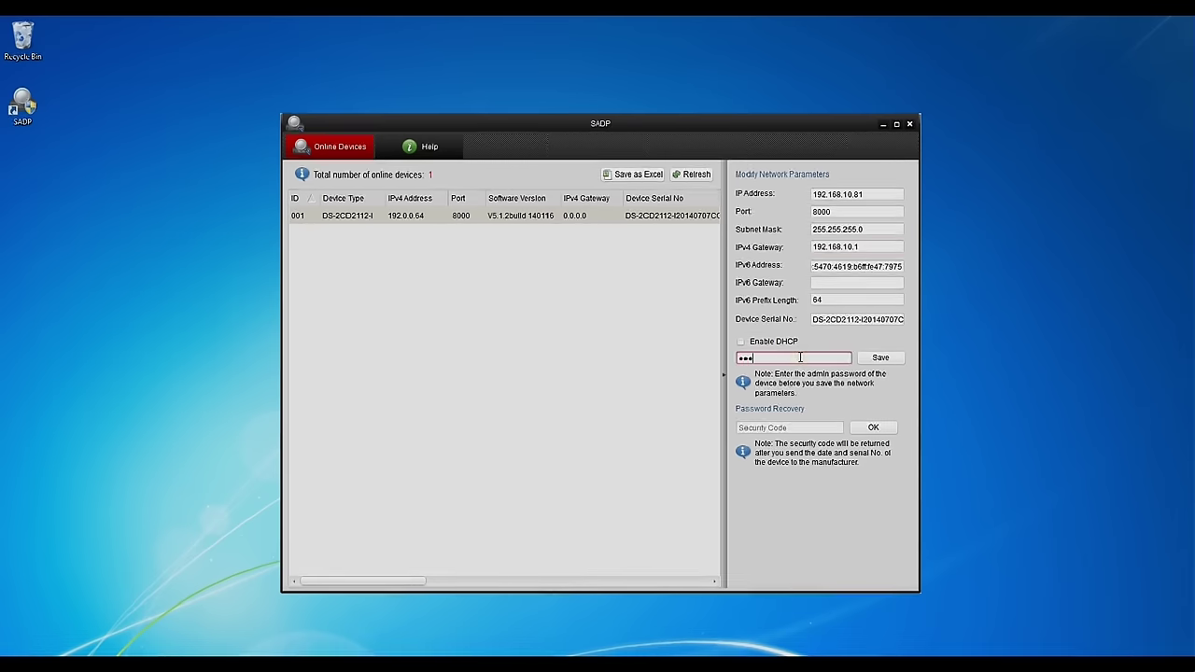
Save the 192.168.10.81 address and 192.168.10.1 gateway in SADP, then centre the browser.
{"action": "left_click", "coordinate": [883, 358]}
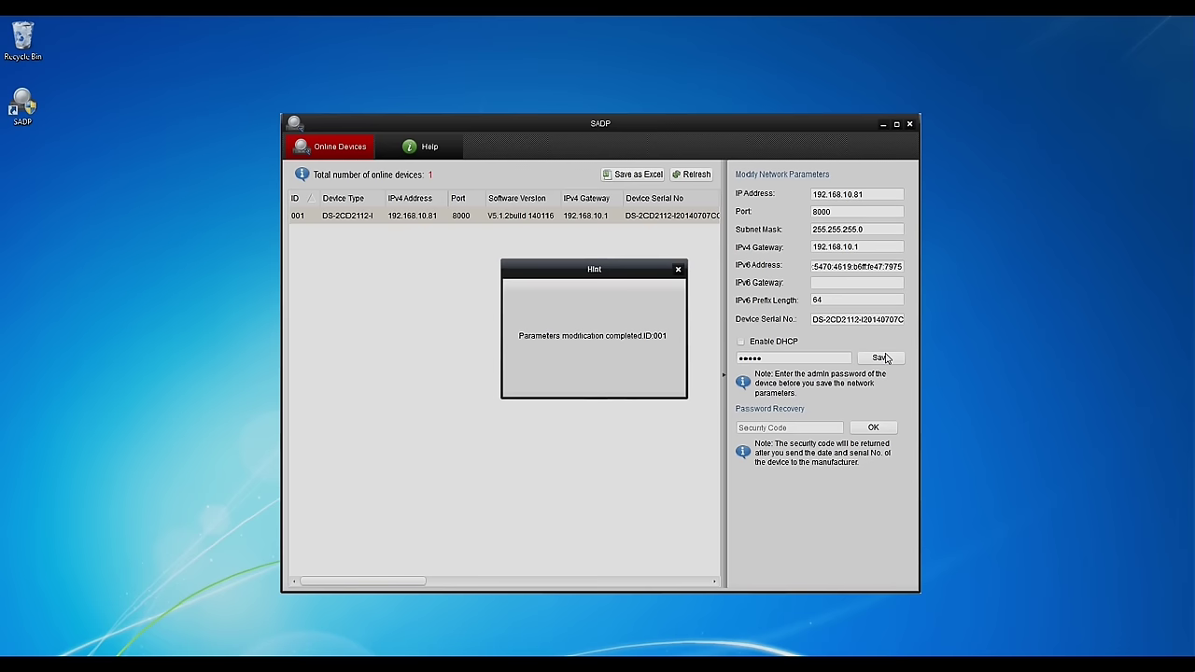
{"action": "left_click_drag", "start_coordinate": [966, 77], "coordinate": [618, 152]}
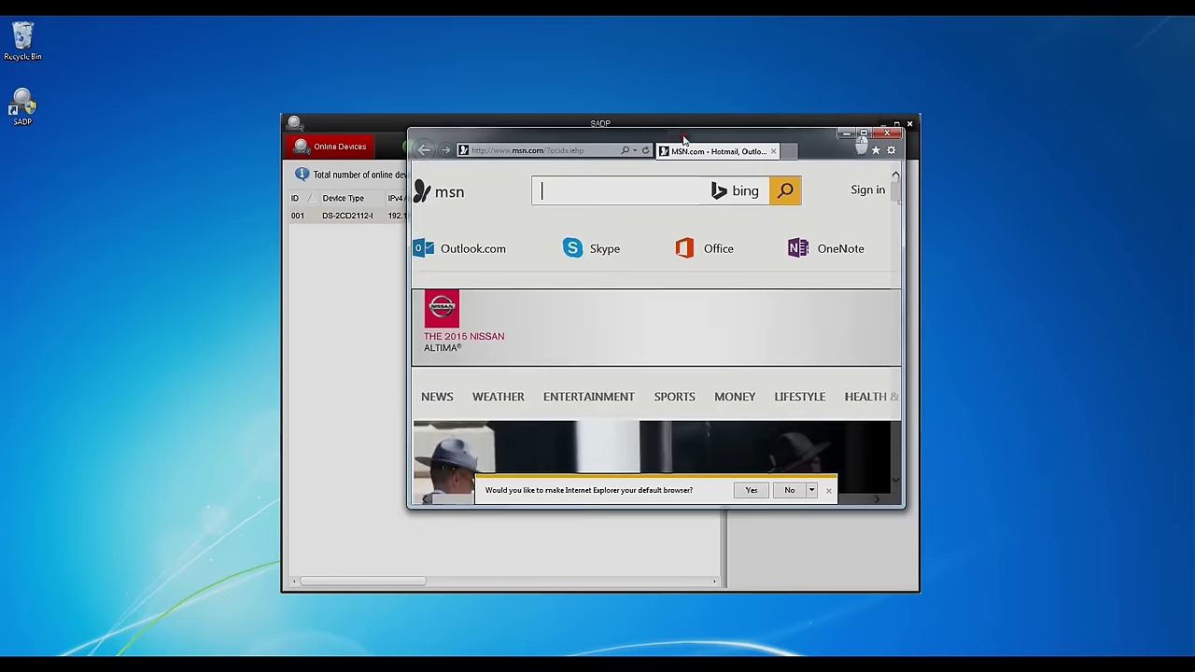
Load 192.168.10.81 in Internet Explorer and log in with user admin and its password.
{"action": "left_click", "coordinate": [616, 151]}
{"action": "right_click", "coordinate": [549, 150]}
{"action": "left_click", "coordinate": [579, 208]}
{"action": "left_click", "coordinate": [579, 193]}
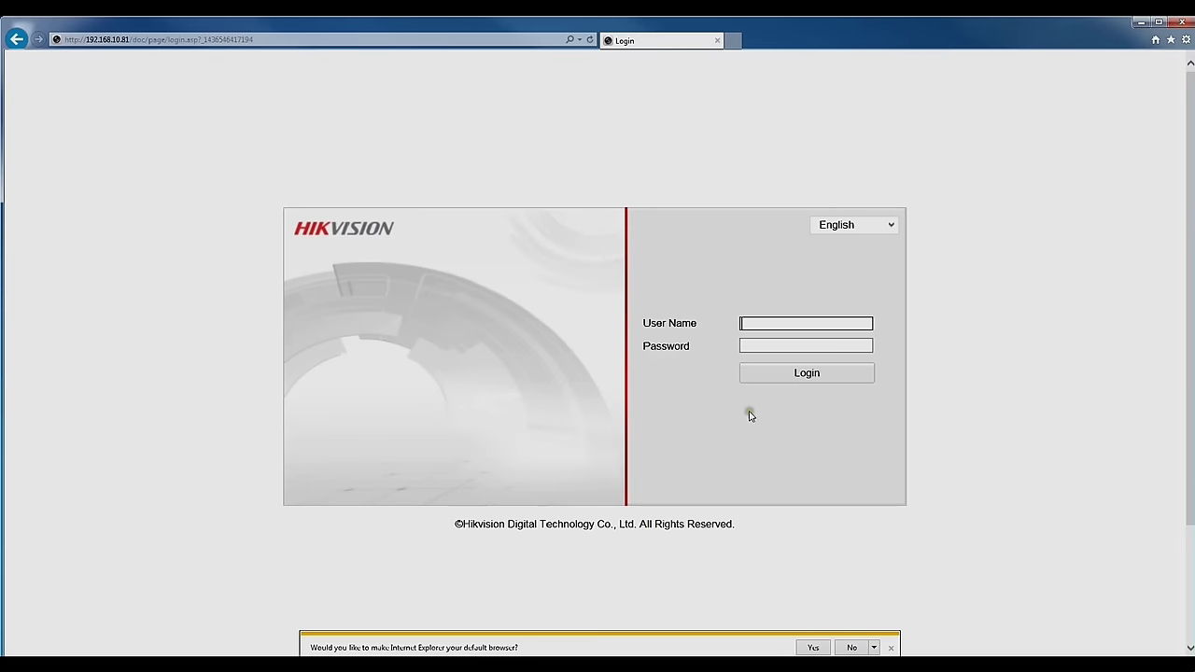
{"action": "type", "text": "admin"}
{"action": "key", "text": "Tab"}
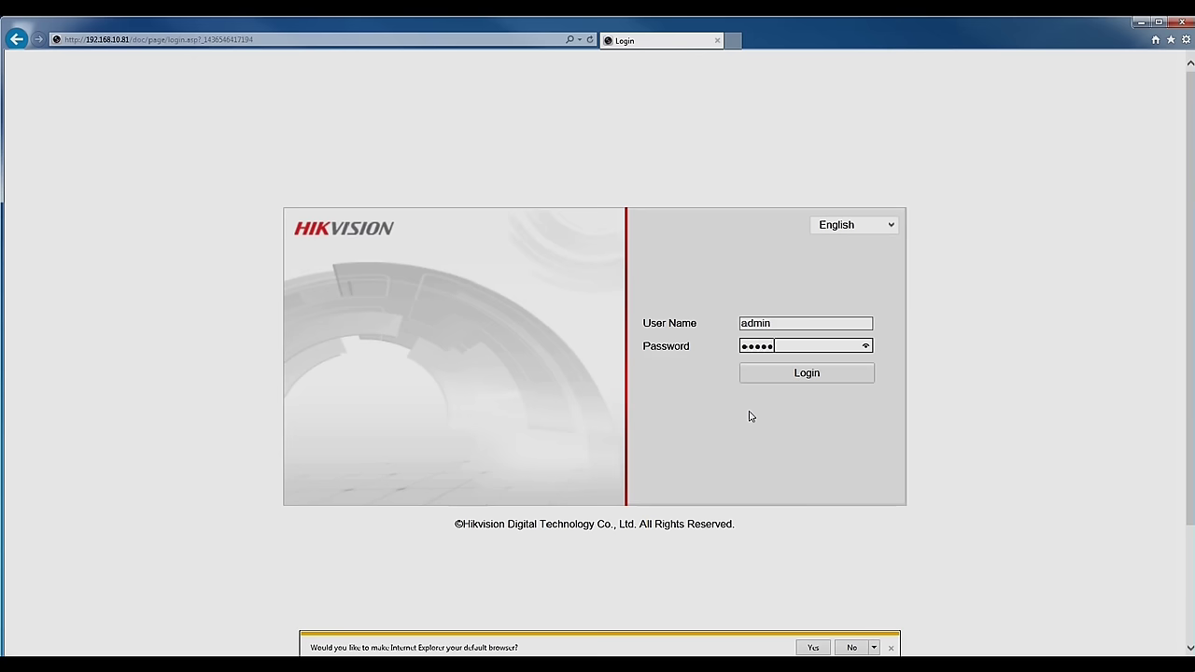
{"action": "left_click", "coordinate": [782, 374]}
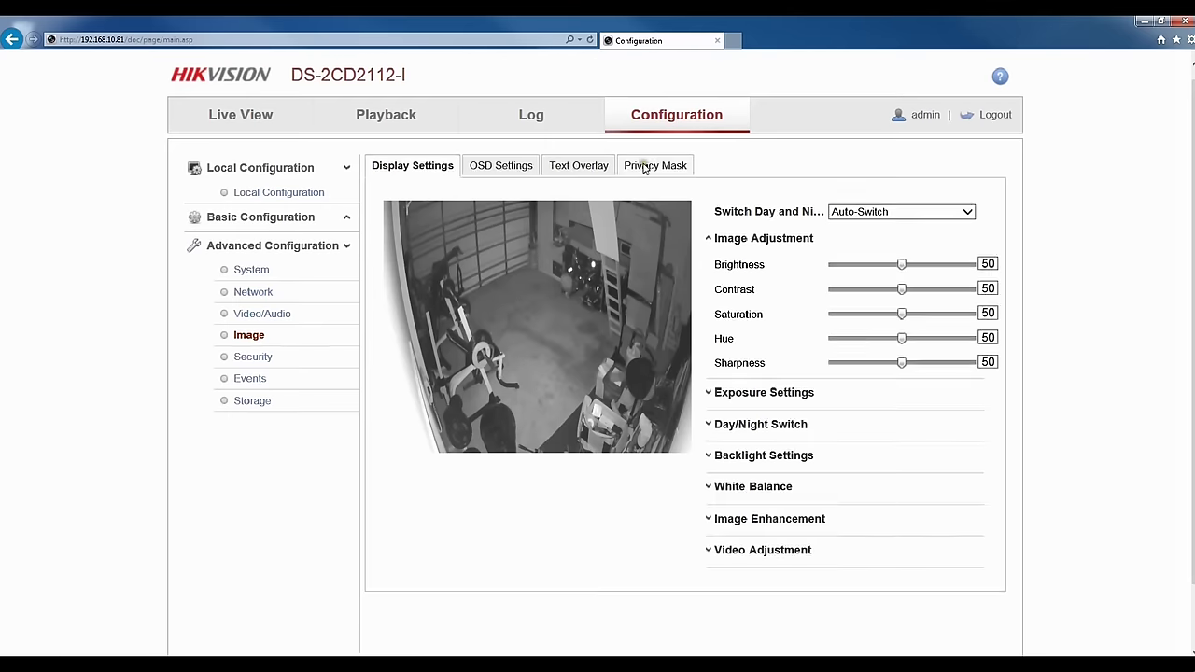
Draw a privacy mask rectangle over the image's right side, save it, and return to Live View.
{"action": "left_click", "coordinate": [651, 165]}
{"action": "left_click", "coordinate": [752, 240]}
{"action": "left_click_drag", "start_coordinate": [616, 204], "coordinate": [693, 456]}
{"action": "left_click", "coordinate": [962, 498]}
{"action": "left_click", "coordinate": [243, 114]}
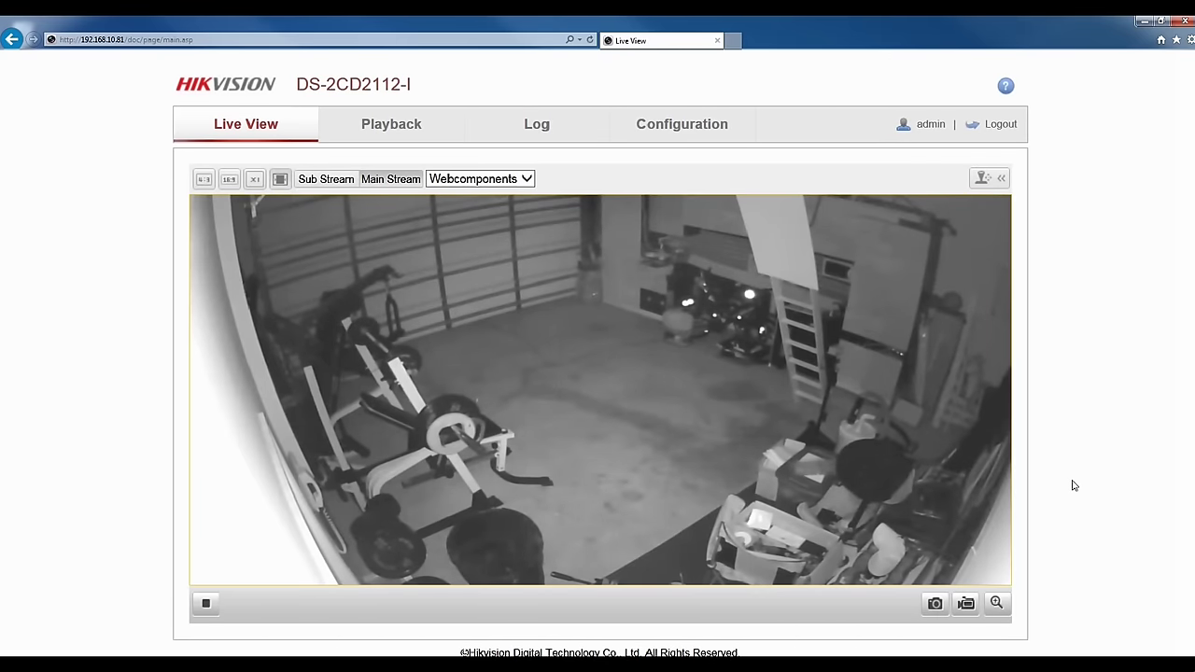
Enable the privacy mask, save it, and check the masked live video.
{"action": "left_click", "coordinate": [675, 126]}
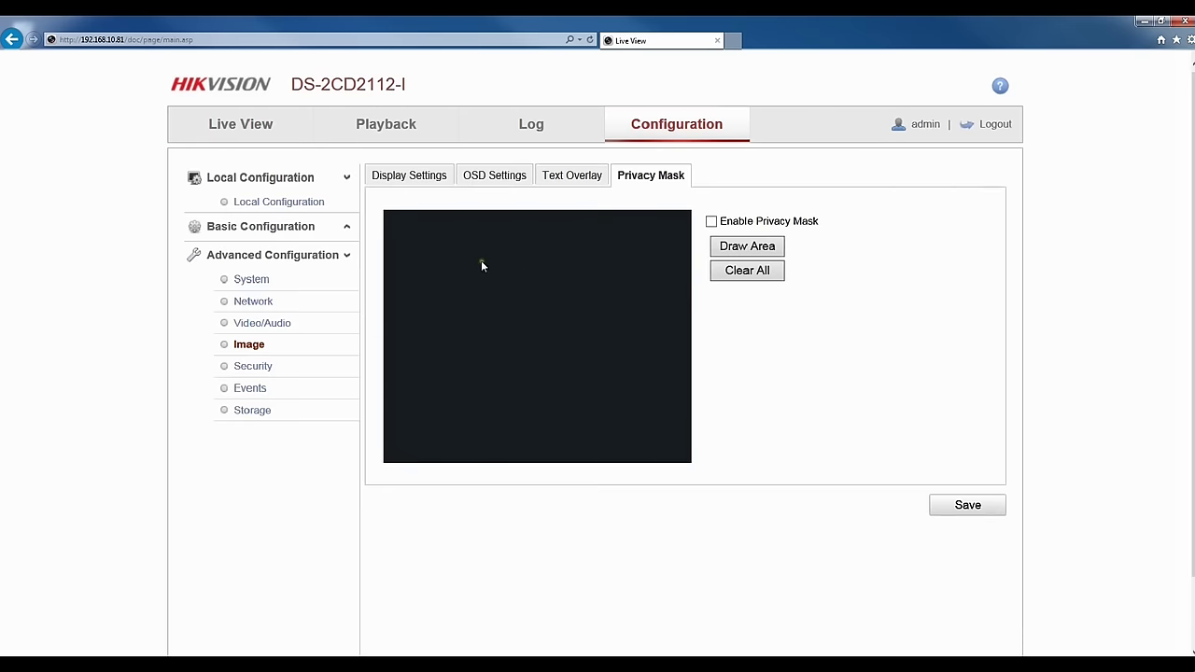
{"action": "left_click", "coordinate": [711, 222]}
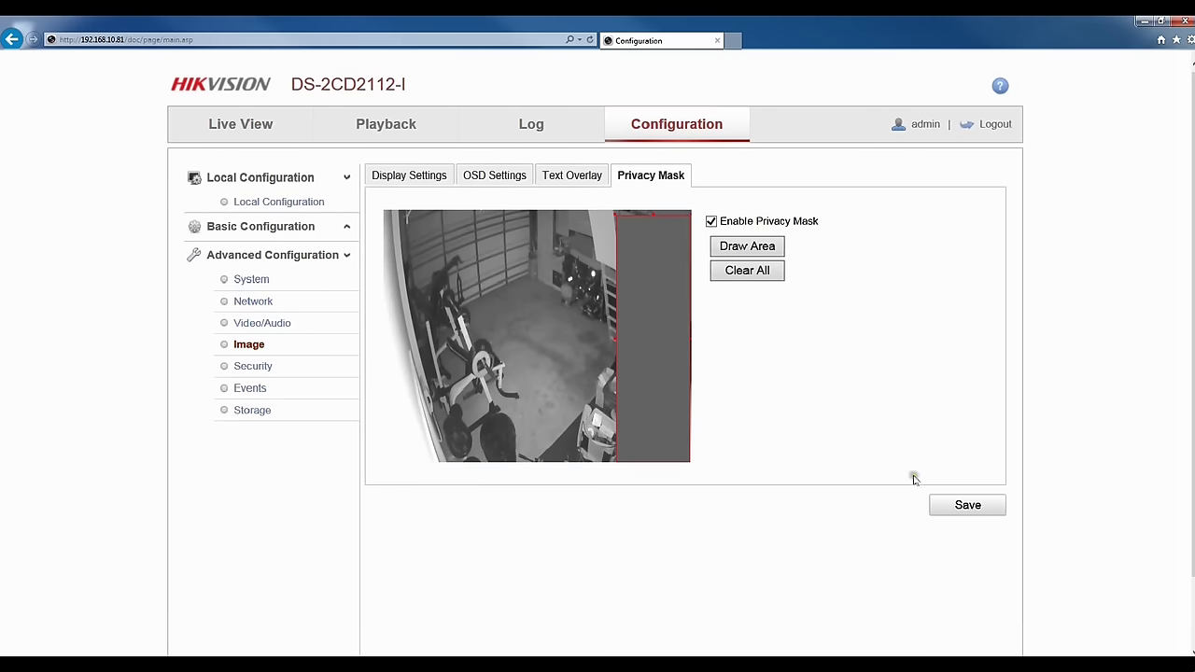
{"action": "left_click", "coordinate": [966, 505]}
{"action": "left_click", "coordinate": [240, 125]}
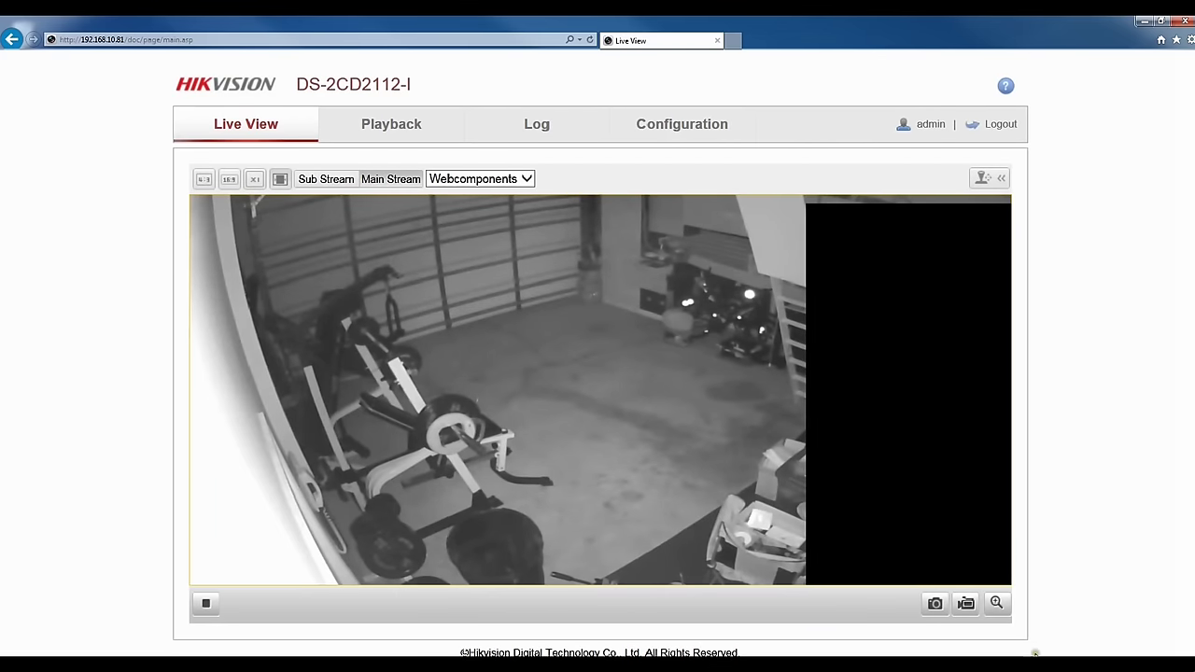
Clear all privacy mask areas and save the emptied mask settings.
{"action": "left_click", "coordinate": [676, 132]}
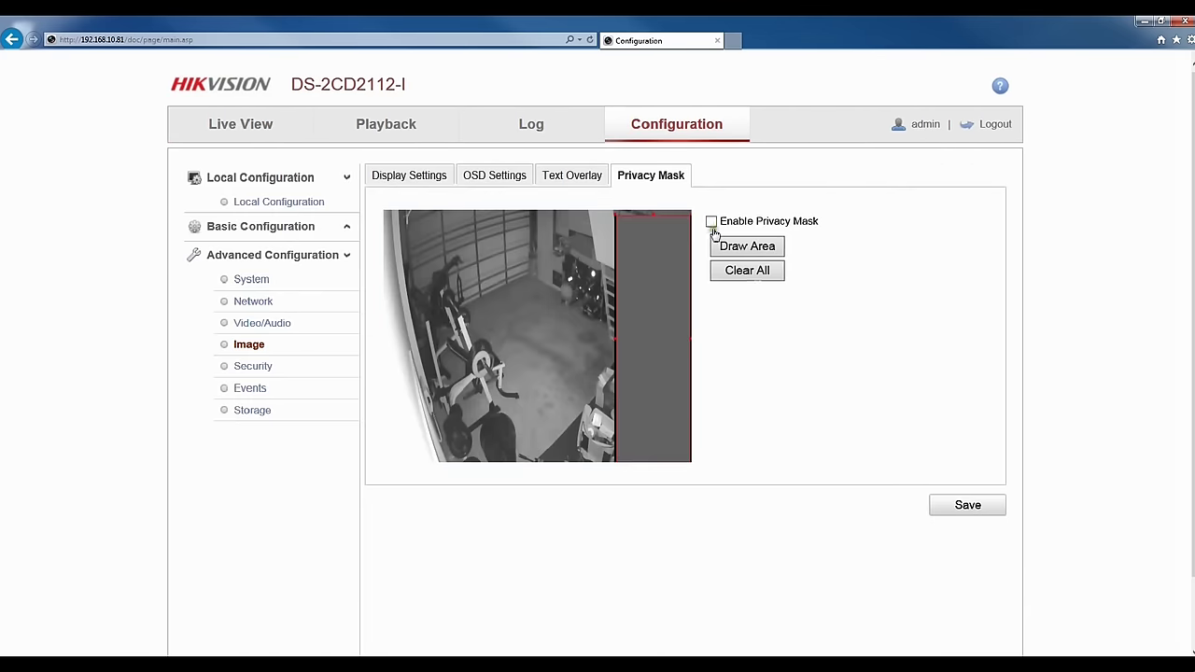
{"action": "left_click", "coordinate": [766, 271]}
{"action": "left_click", "coordinate": [577, 392]}
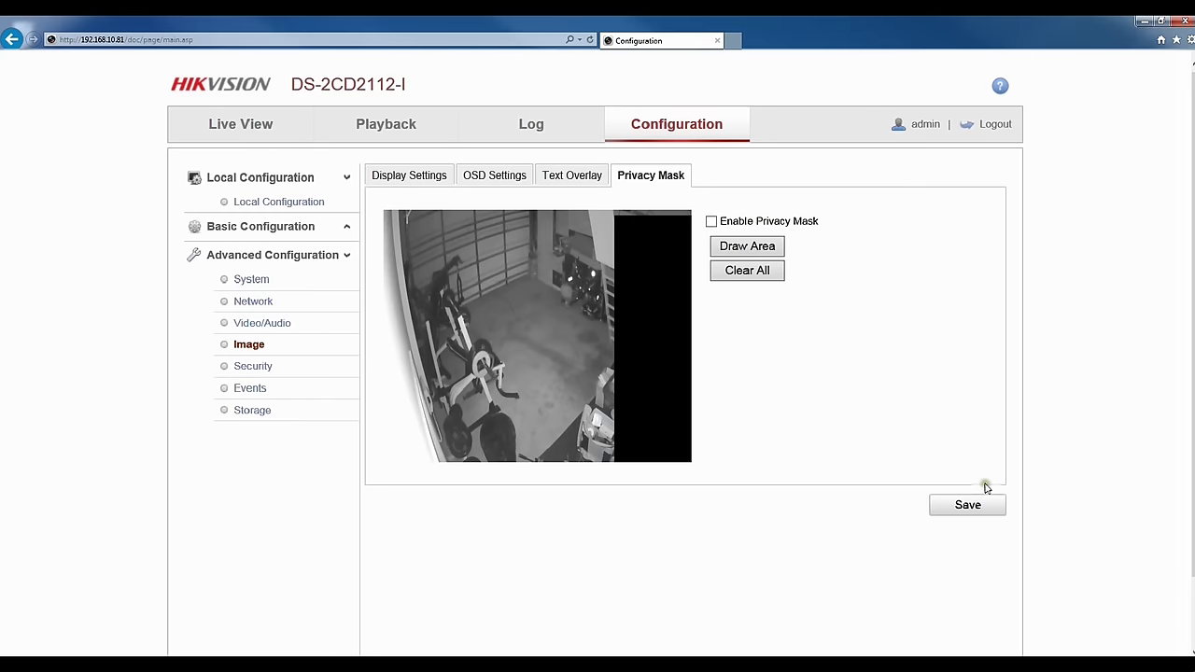
{"action": "left_click", "coordinate": [975, 500]}
{"action": "left_click", "coordinate": [262, 325]}
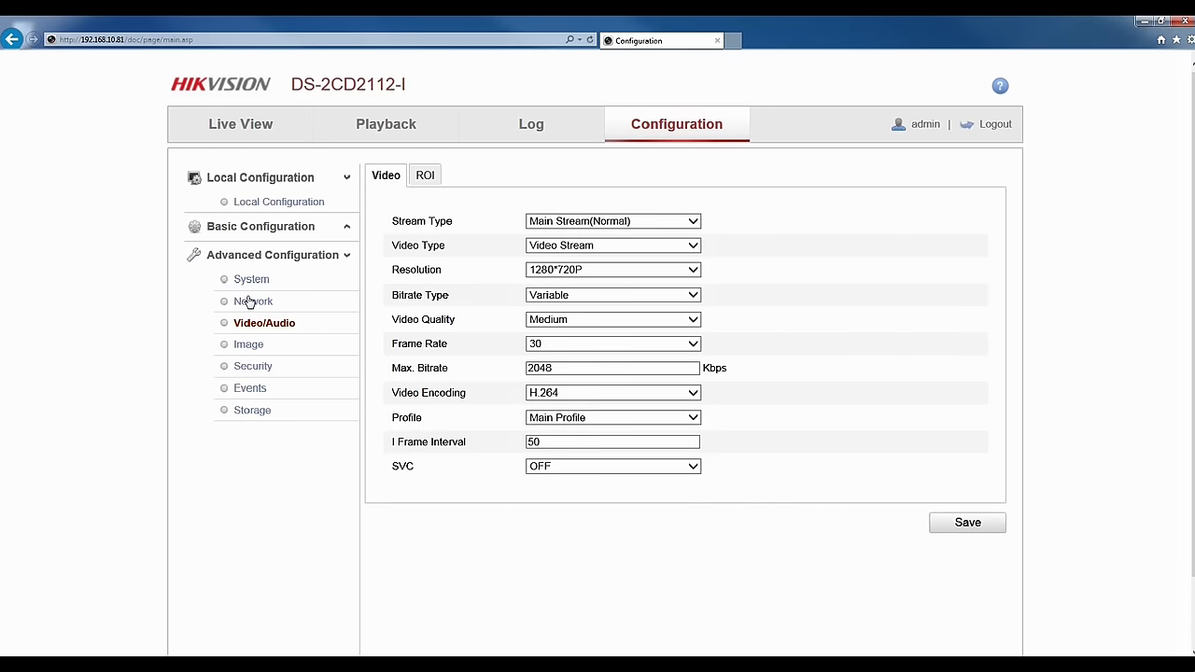
Set image brightness to 91 and contrast to about 31 in the display settings.
{"action": "left_click", "coordinate": [250, 302]}
{"action": "left_click", "coordinate": [259, 347]}
{"action": "left_click", "coordinate": [439, 174]}
{"action": "left_click_drag", "start_coordinate": [901, 275], "coordinate": [875, 301]}
{"action": "left_click", "coordinate": [753, 496]}
Expand and collapse the White Balance options, then return to Live View.
{"action": "left_click", "coordinate": [901, 400]}
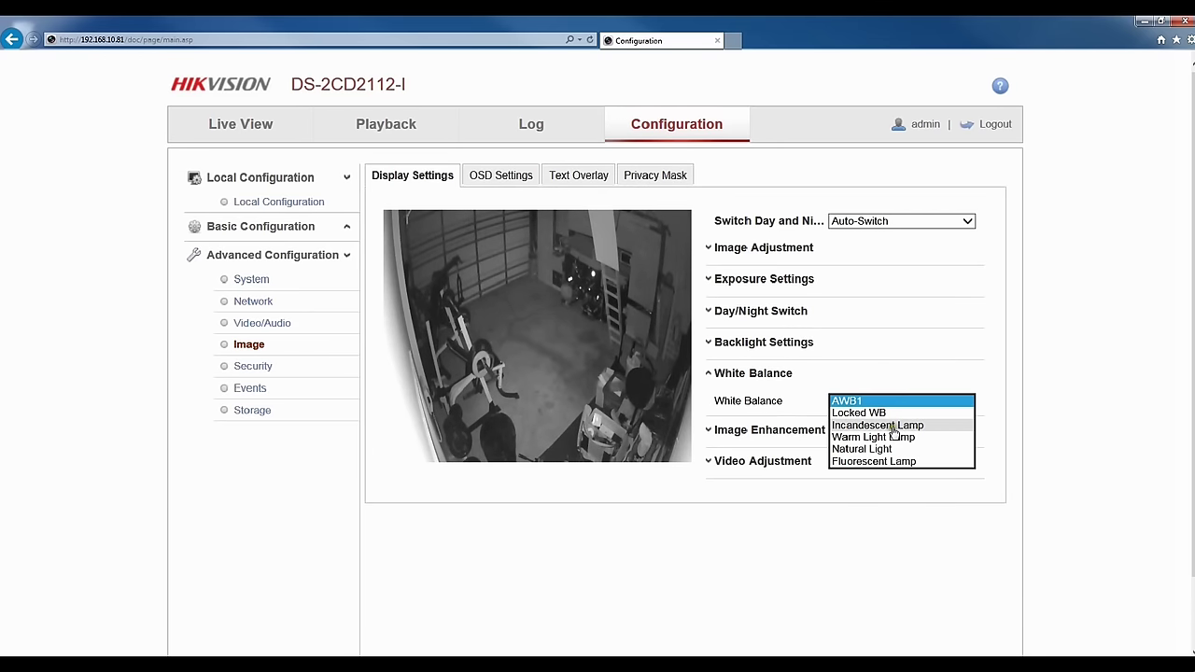
{"action": "left_click", "coordinate": [908, 388]}
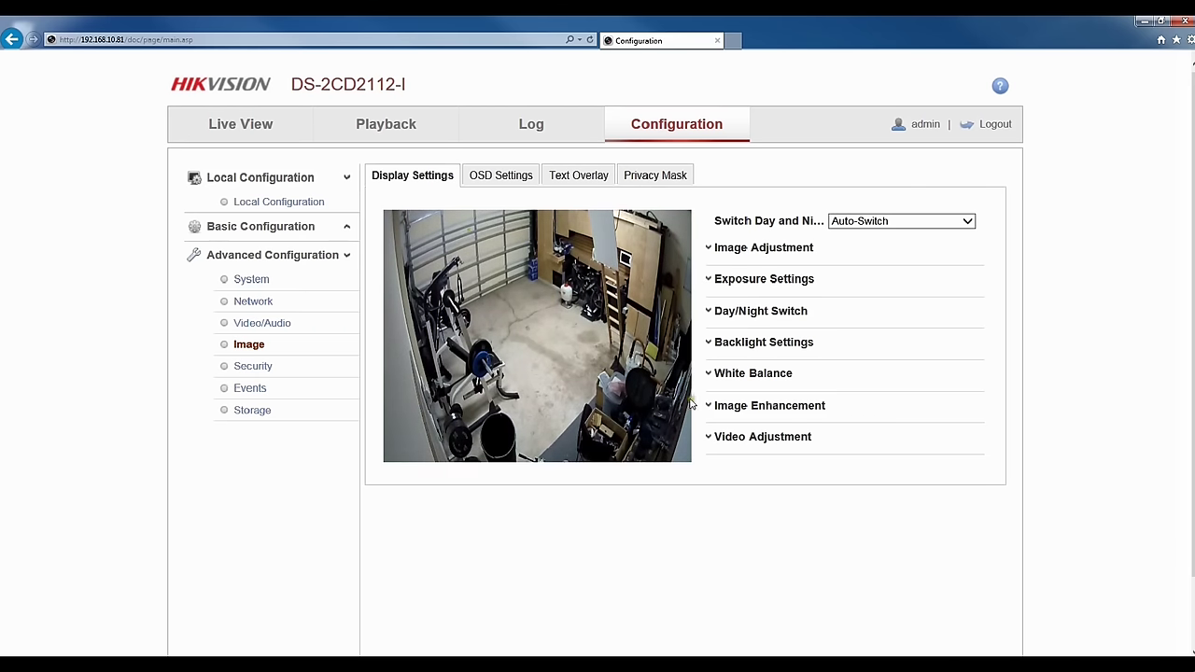
{"action": "left_click", "coordinate": [241, 124]}
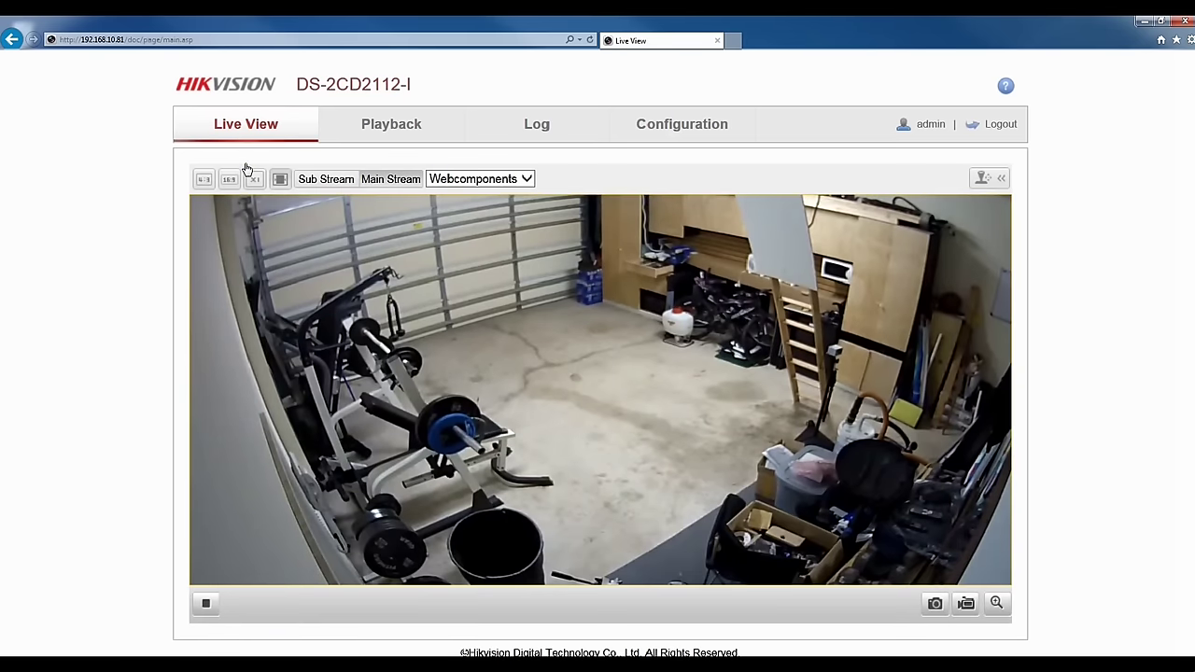
Inspect the live garage video at original size, then fit it into a 16:9 frame.
{"action": "left_click", "coordinate": [257, 178]}
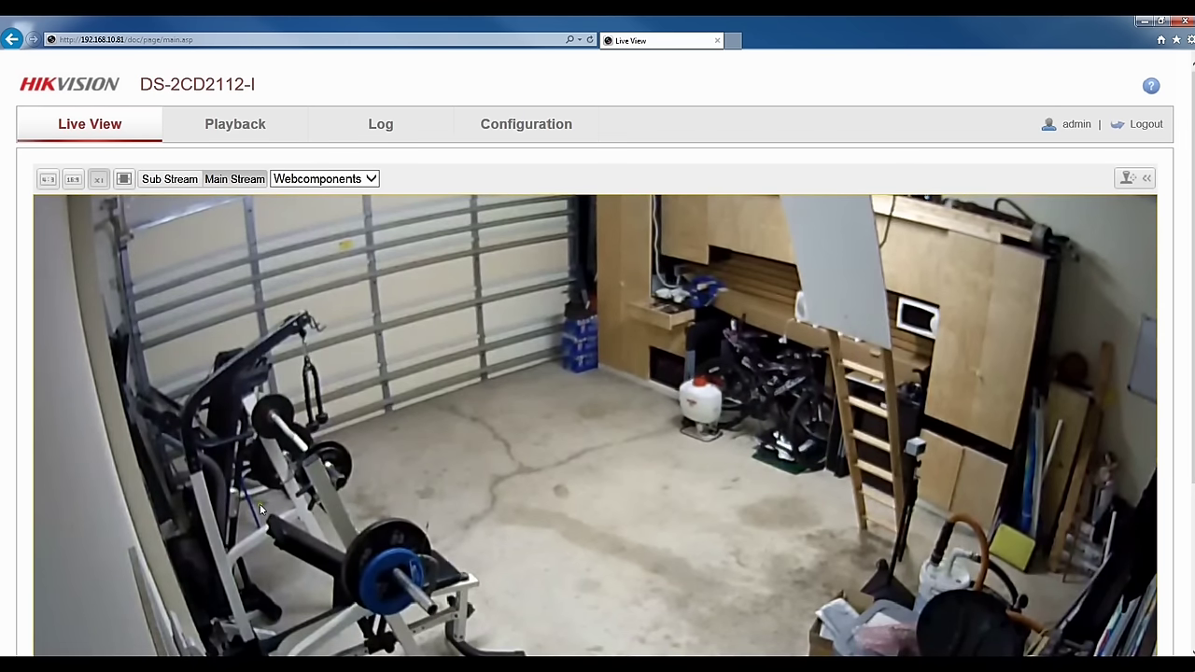
{"action": "scroll", "coordinate": [263, 508], "scroll_direction": "down", "scroll_amount": 2}
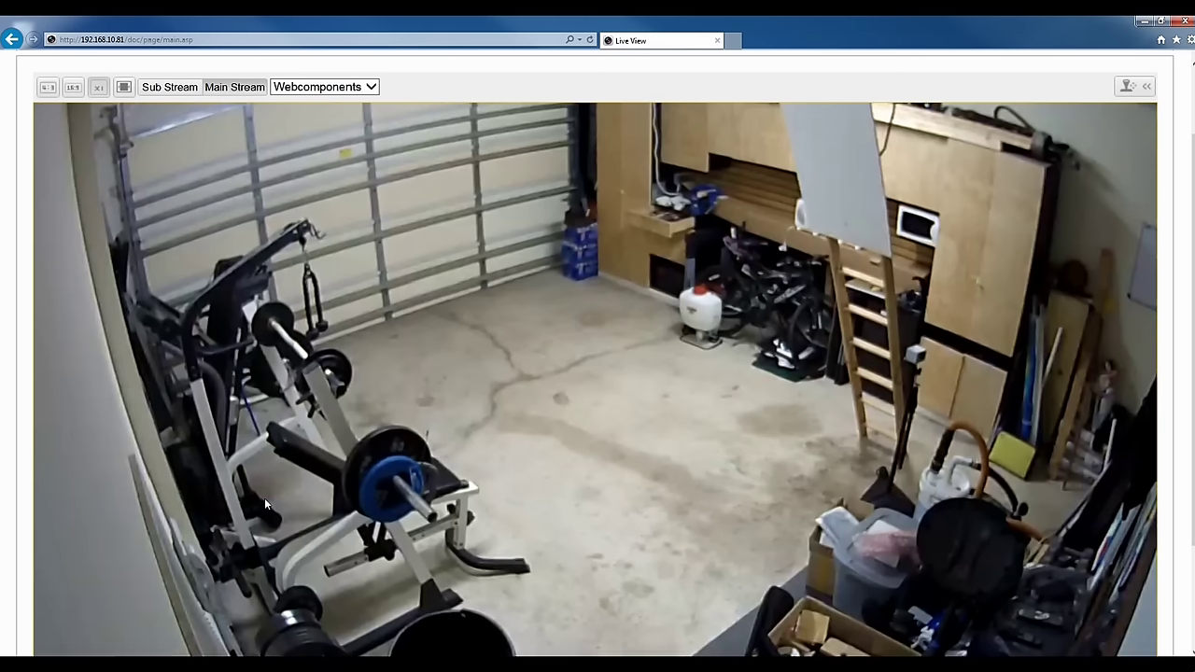
{"action": "scroll", "coordinate": [264, 501], "scroll_direction": "up", "scroll_amount": 2}
{"action": "scroll", "coordinate": [264, 504], "scroll_direction": "down", "scroll_amount": 2}
{"action": "scroll", "coordinate": [266, 480], "scroll_direction": "up", "scroll_amount": 2}
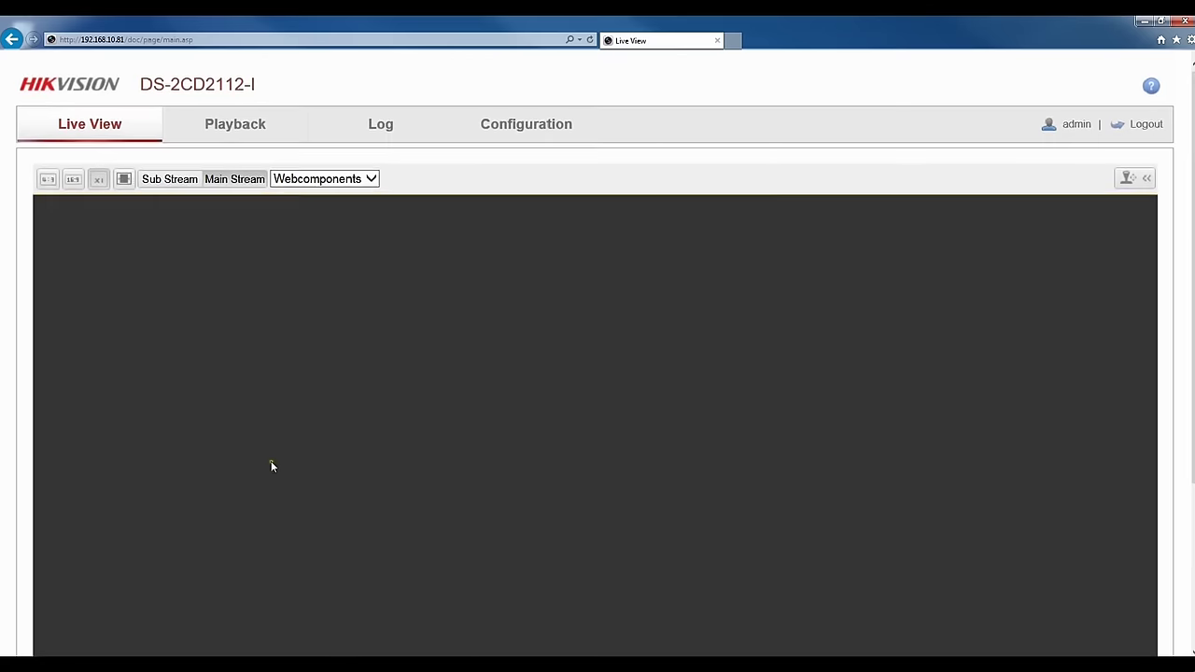
{"action": "left_click", "coordinate": [75, 180]}
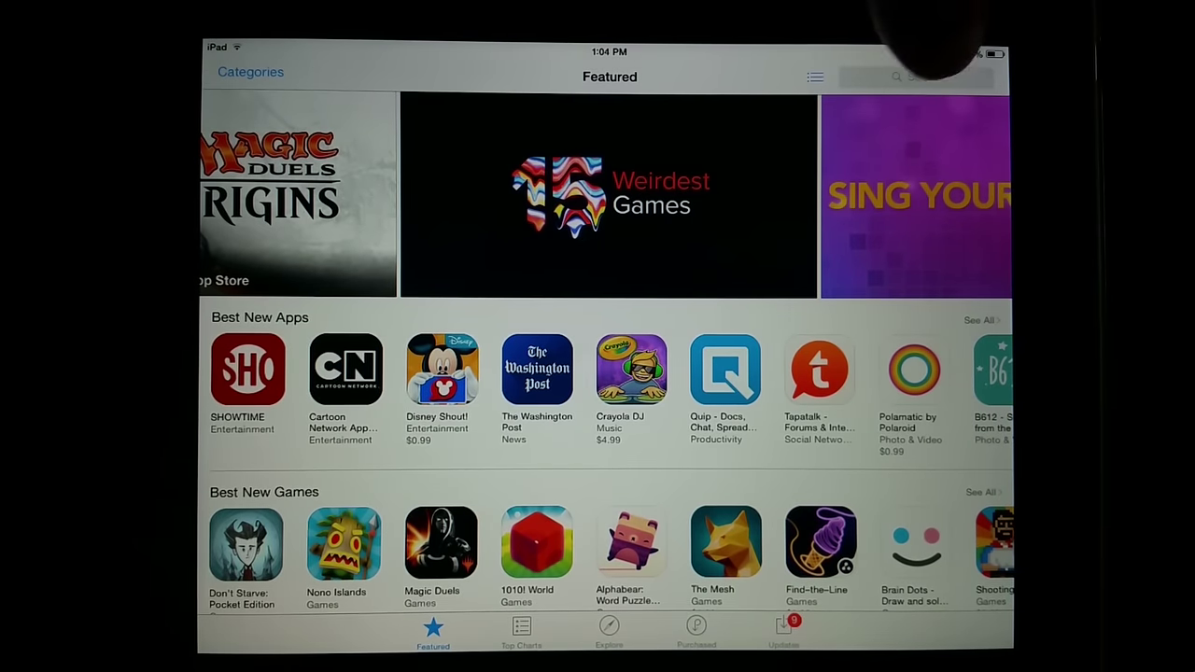
Search the App Store by typing 'hikv' and choosing the 'hikvision' suggestion.
{"action": "left_click", "coordinate": [920, 77]}
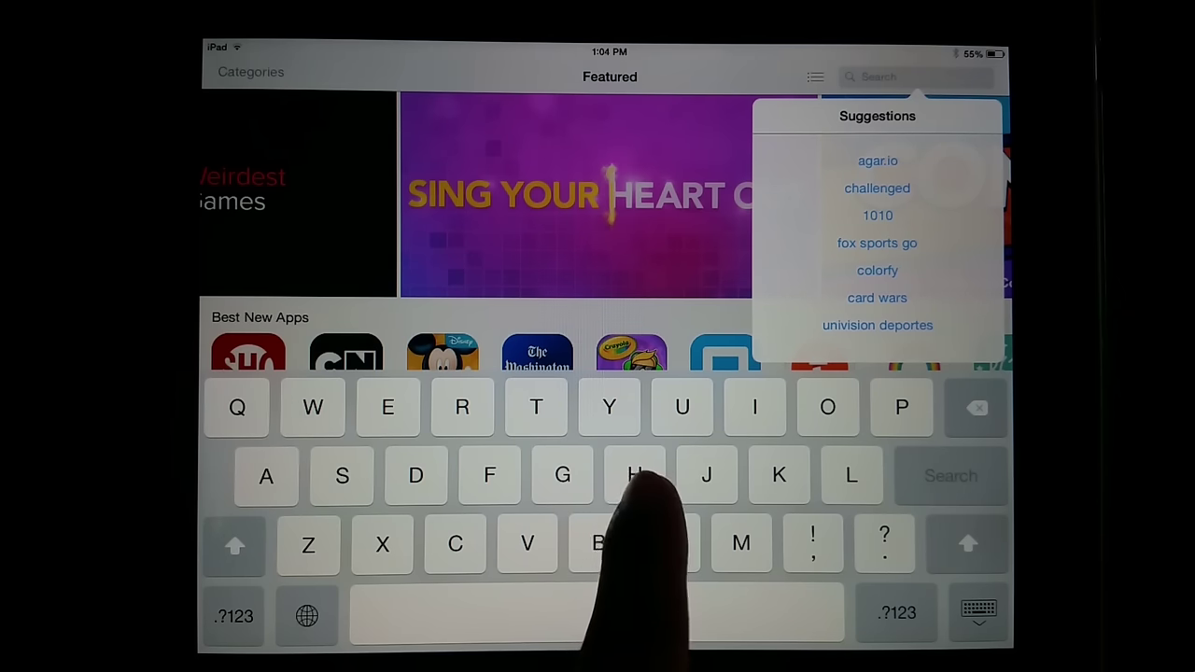
{"action": "type", "text": "hik"}
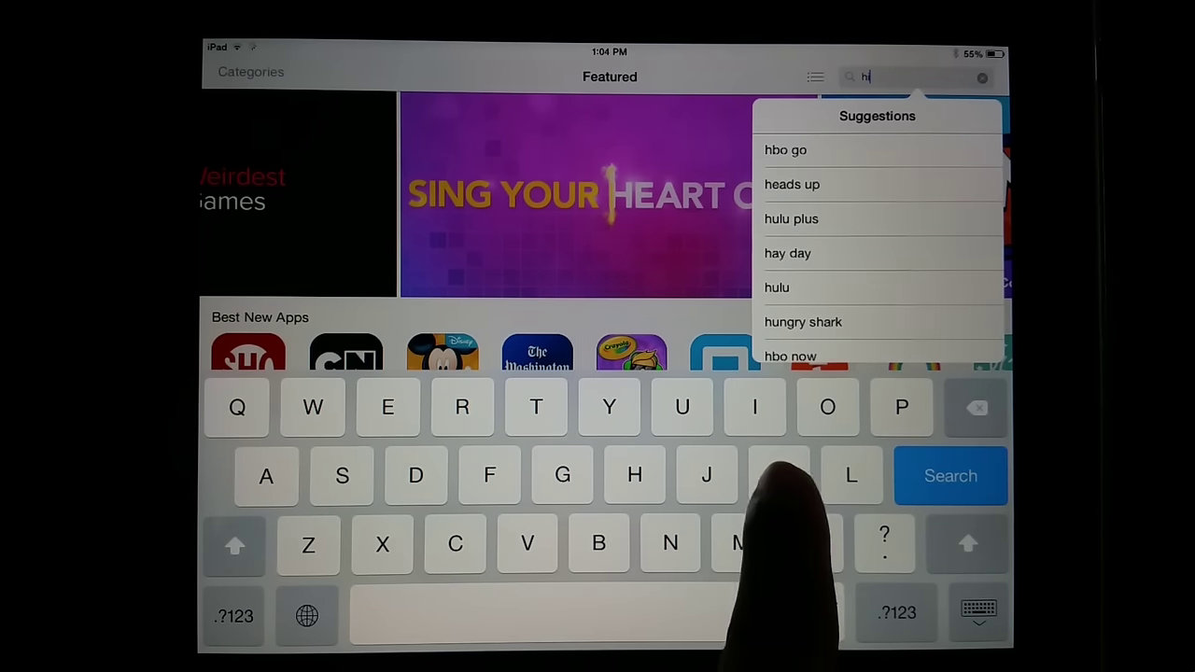
{"action": "type", "text": "vi"}
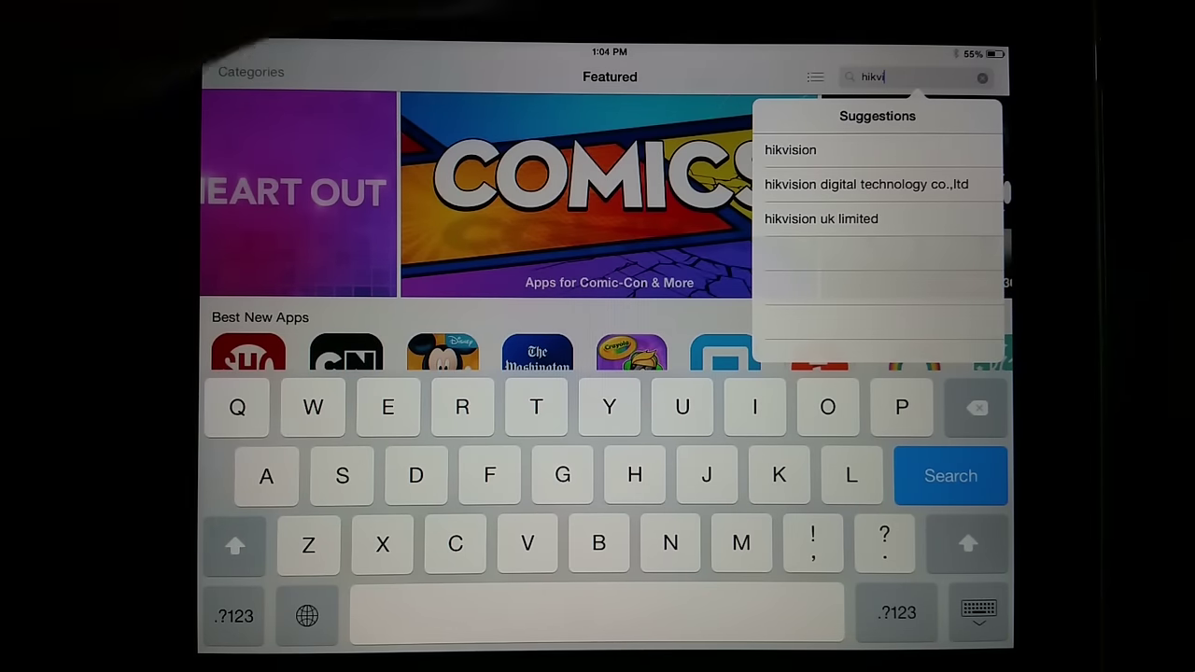
{"action": "left_click", "coordinate": [841, 149]}
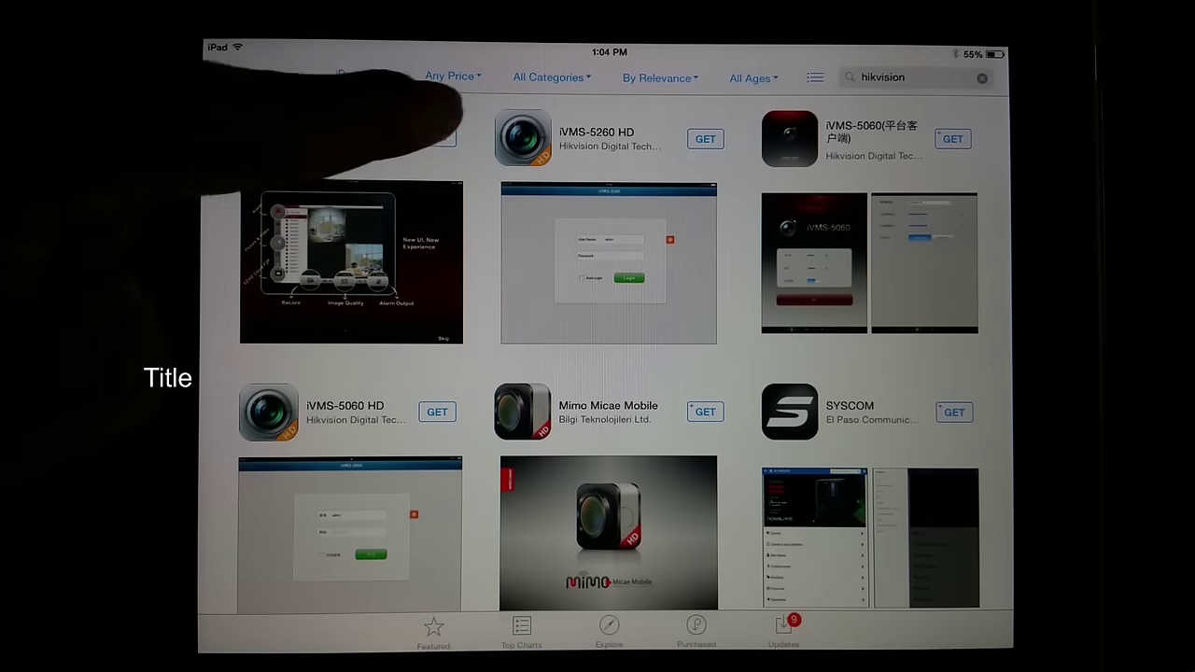
Install and launch iVMS-4500 HD, dismissing the notification, memory warning and intro tour.
{"action": "left_click", "coordinate": [432, 138]}
{"action": "left_click", "coordinate": [432, 139]}
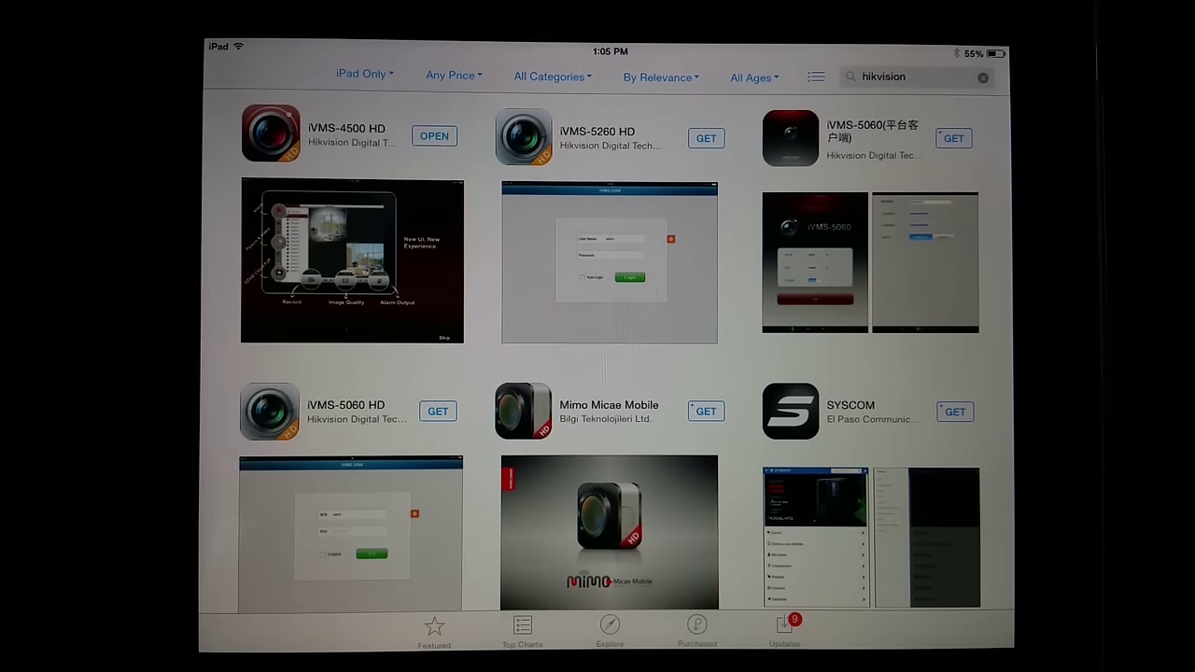
{"action": "left_click", "coordinate": [434, 137]}
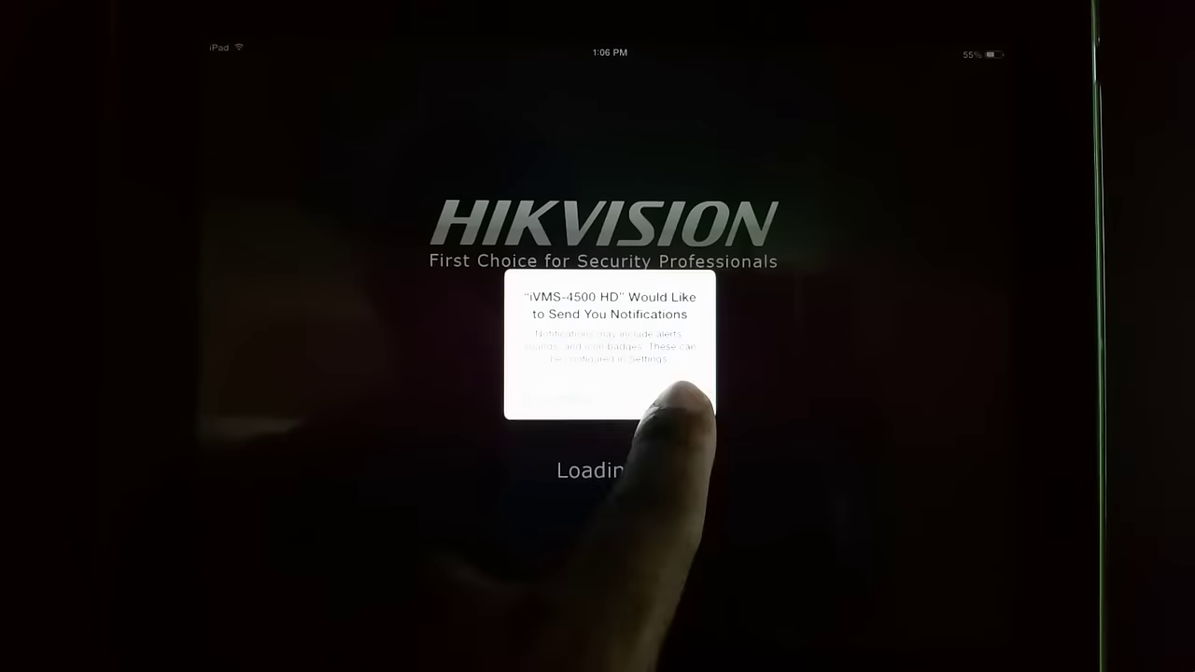
{"action": "left_click", "coordinate": [667, 400]}
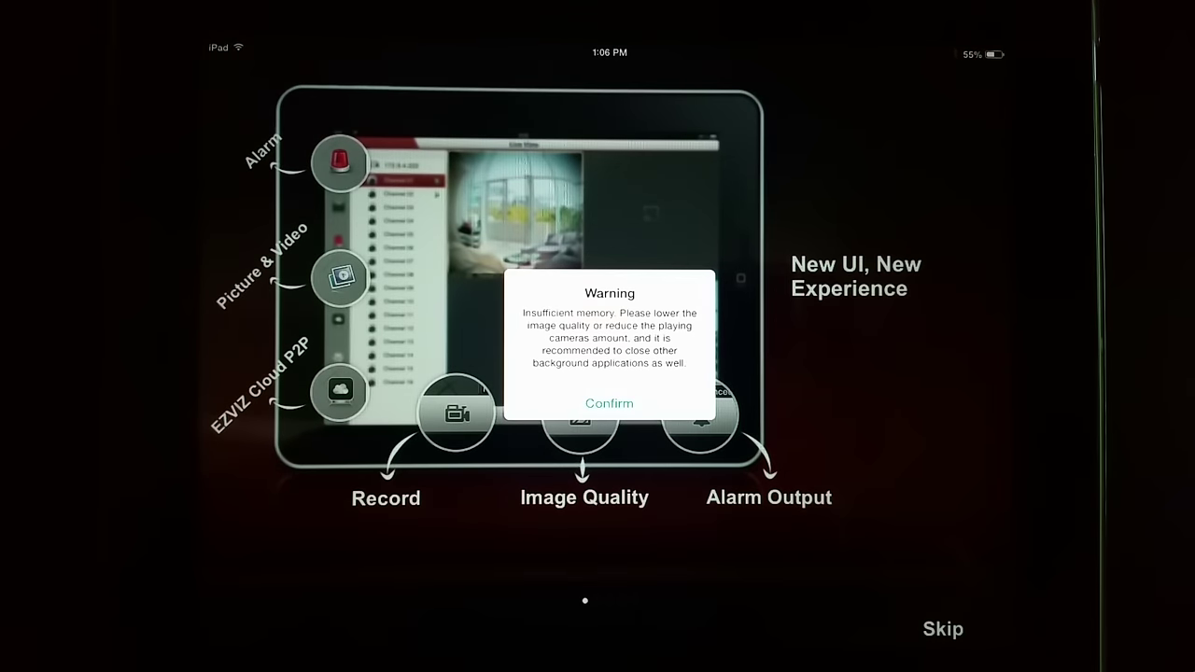
{"action": "left_click", "coordinate": [608, 403]}
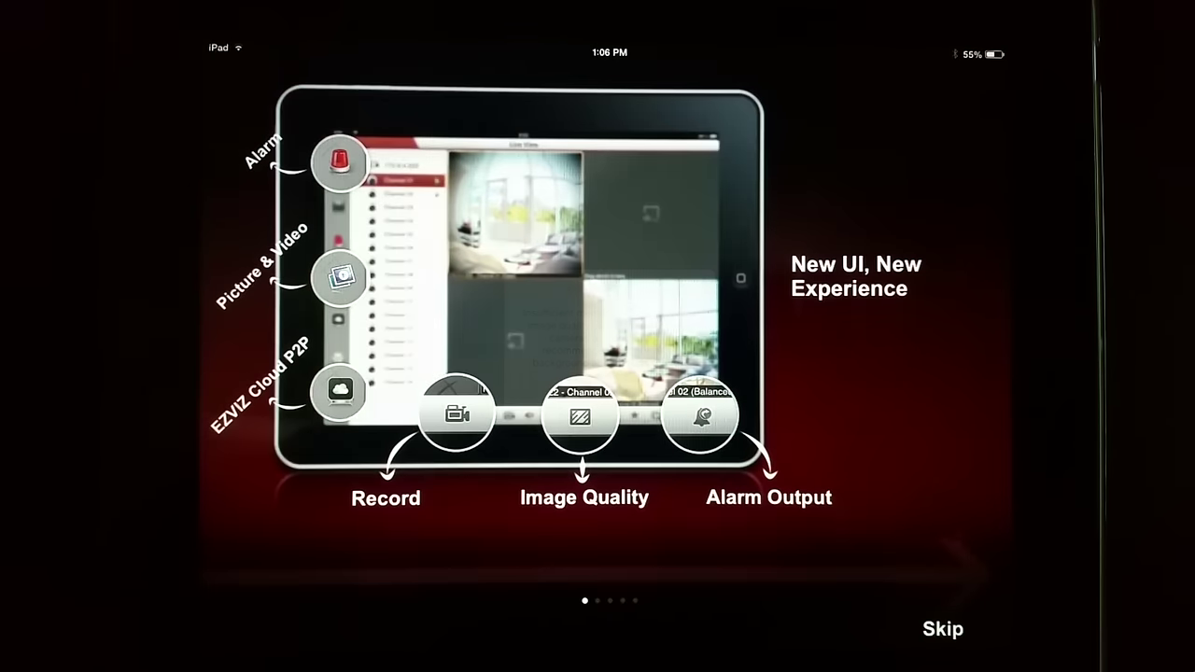
{"action": "left_click", "coordinate": [943, 628]}
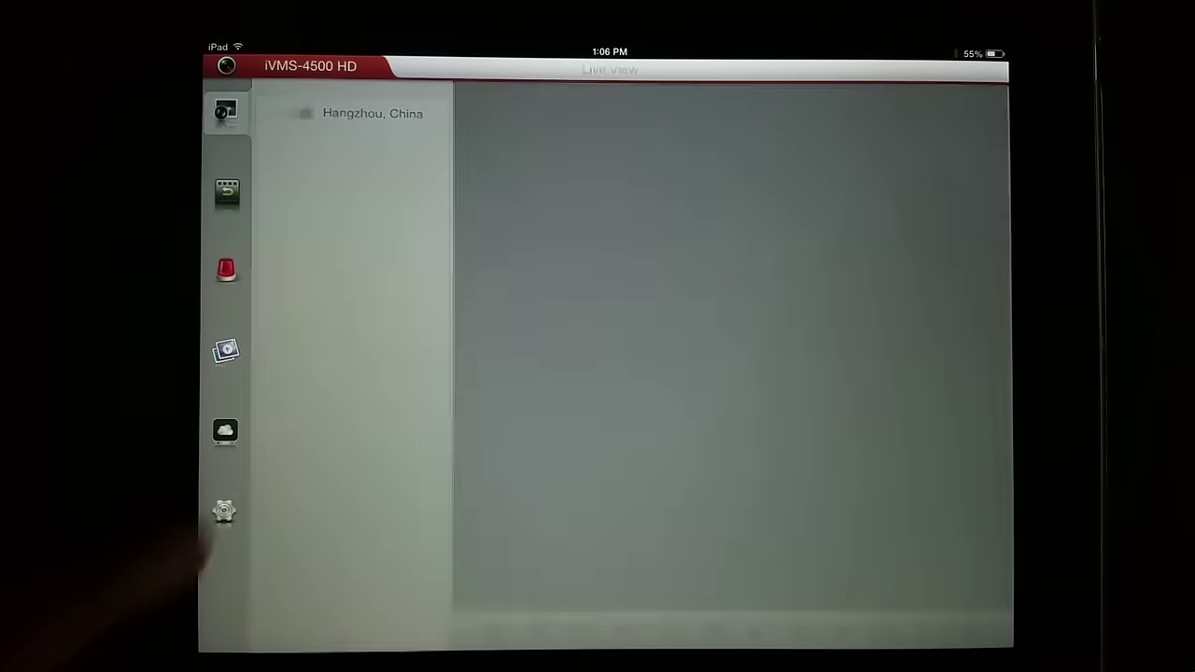
Add a new device in iVMS-4500 HD and start renaming alias 'New Device 01', beginning 'gar'.
{"action": "left_click", "coordinate": [225, 510]}
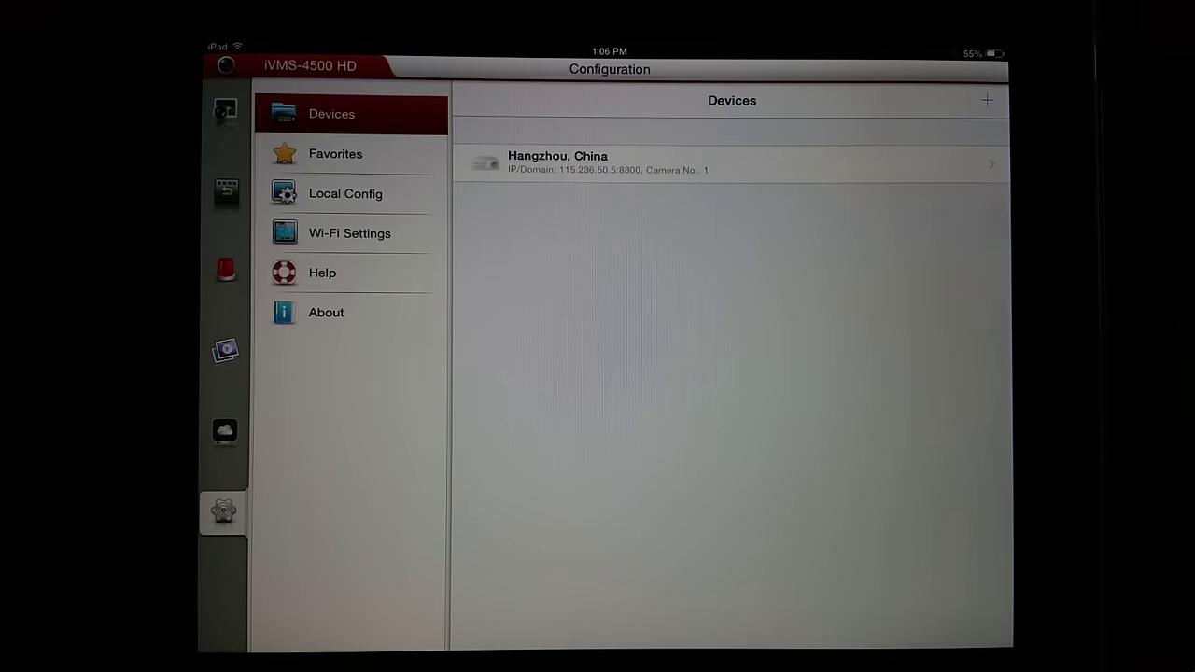
{"action": "left_click", "coordinate": [987, 100]}
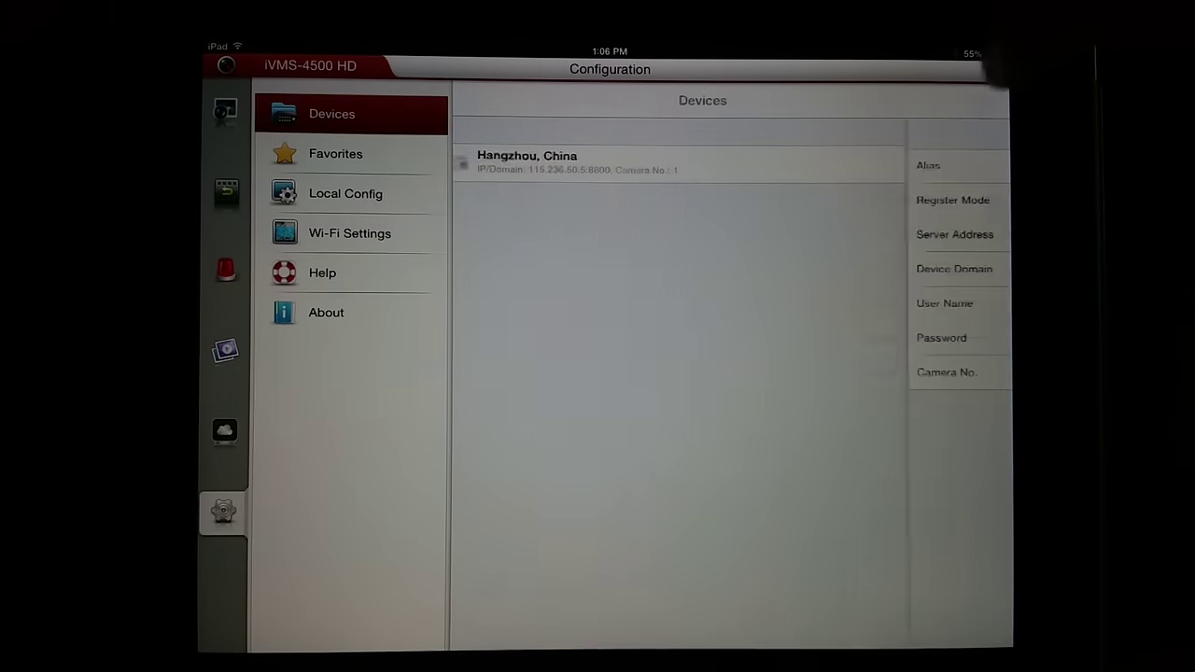
{"action": "left_click", "coordinate": [656, 165]}
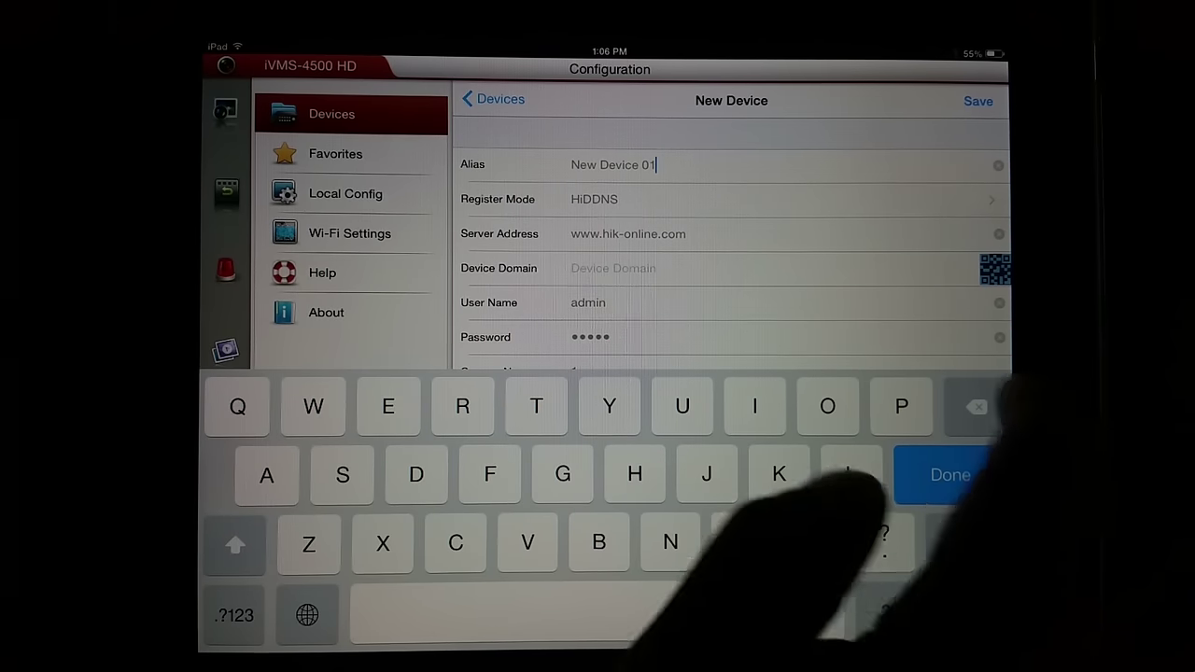
{"action": "key", "text": "BackSpace"}
{"action": "key", "text": "BackSpace"}
{"action": "key", "text": "BackSpace"}
{"action": "key", "text": "BackSpace"}
{"action": "key", "text": "BackSpace"}
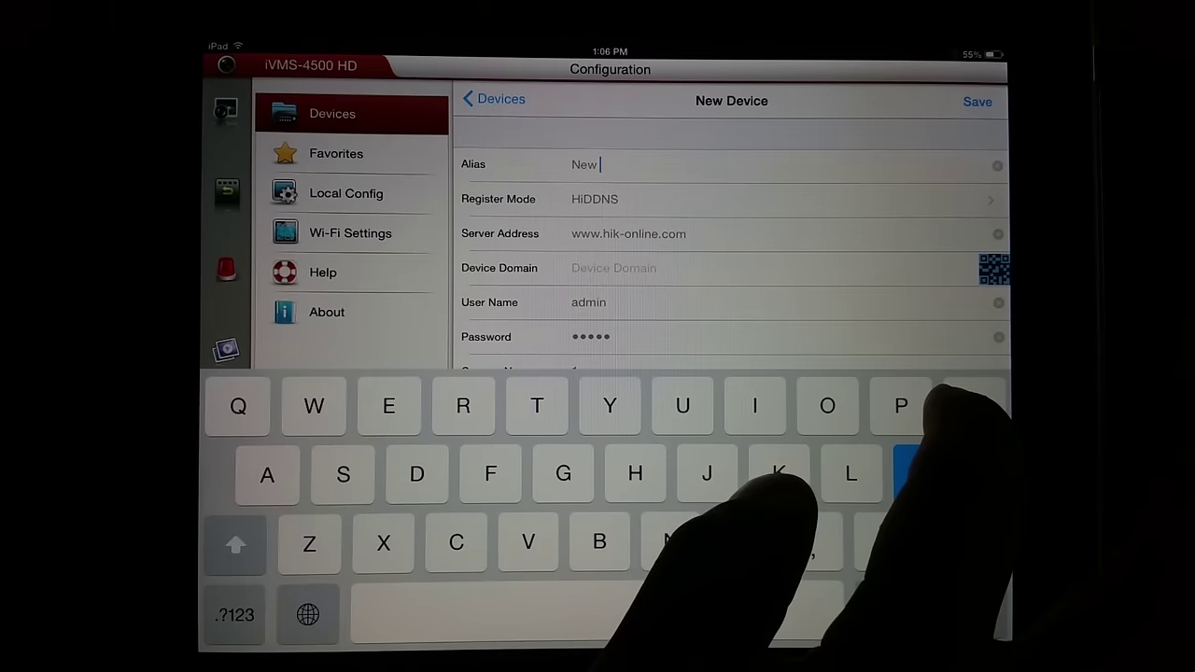
{"action": "type", "text": "gar"}
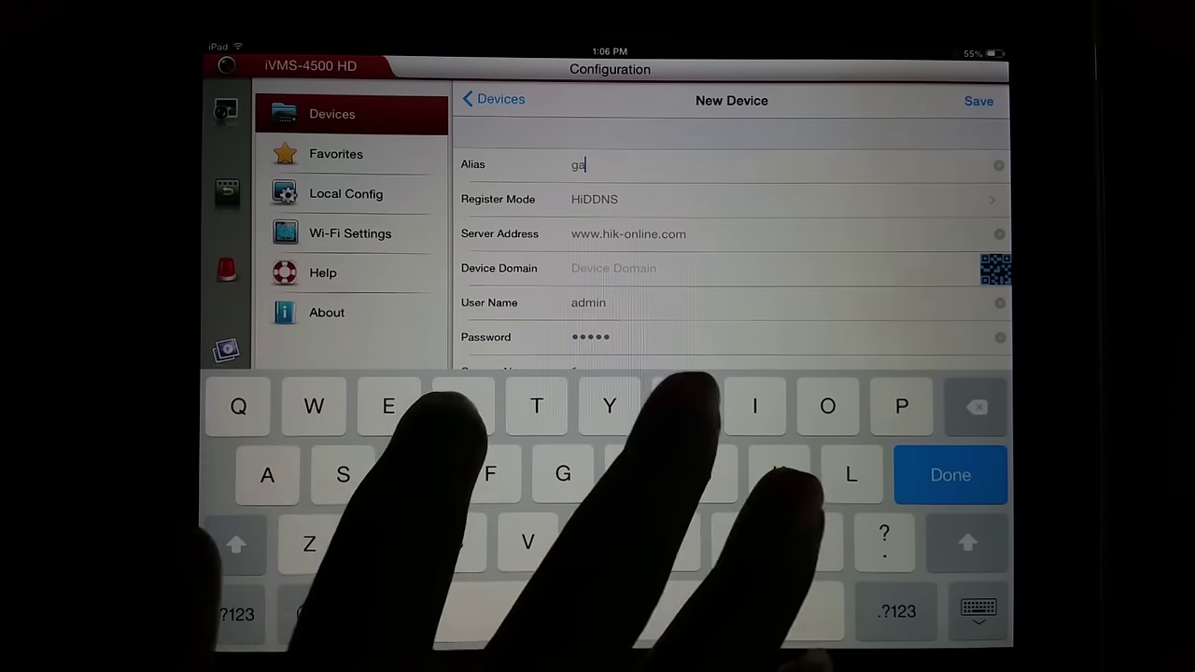